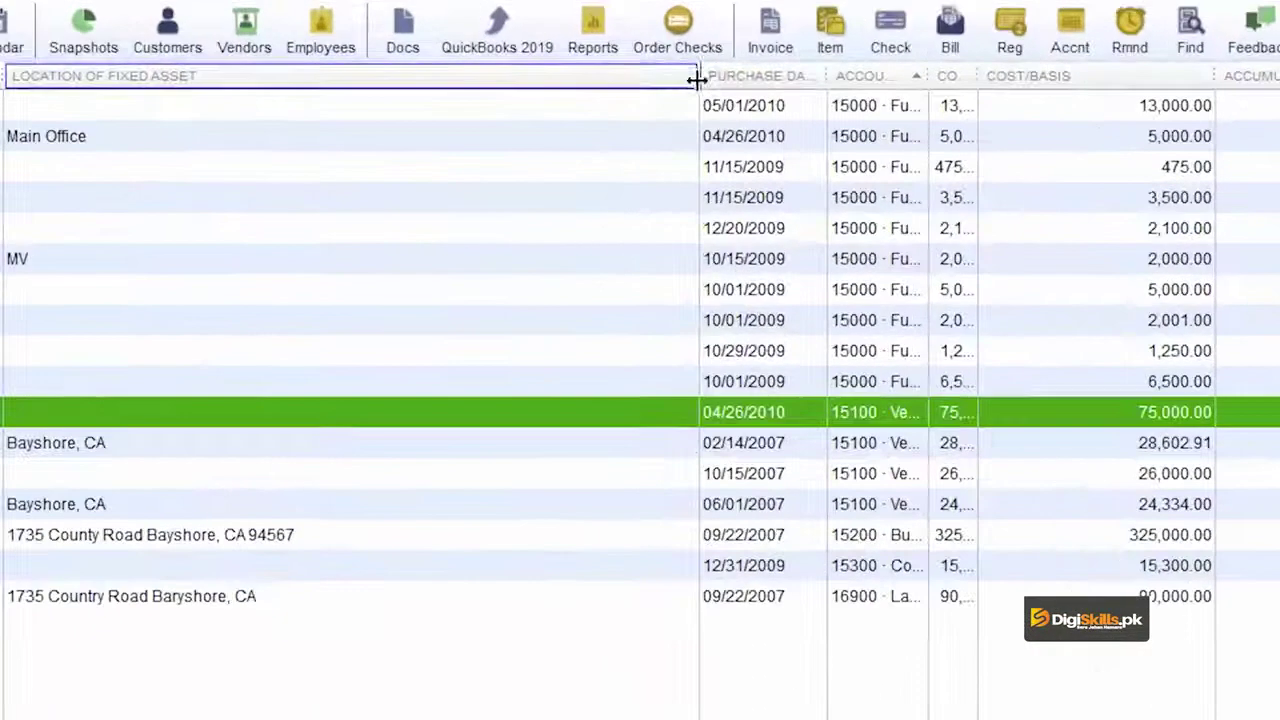
Narrow the Location of Fixed Asset column and widen the Purchase Date and Account columns in the fixed asset list.
left_click_drag(577, 78, 458, 80)
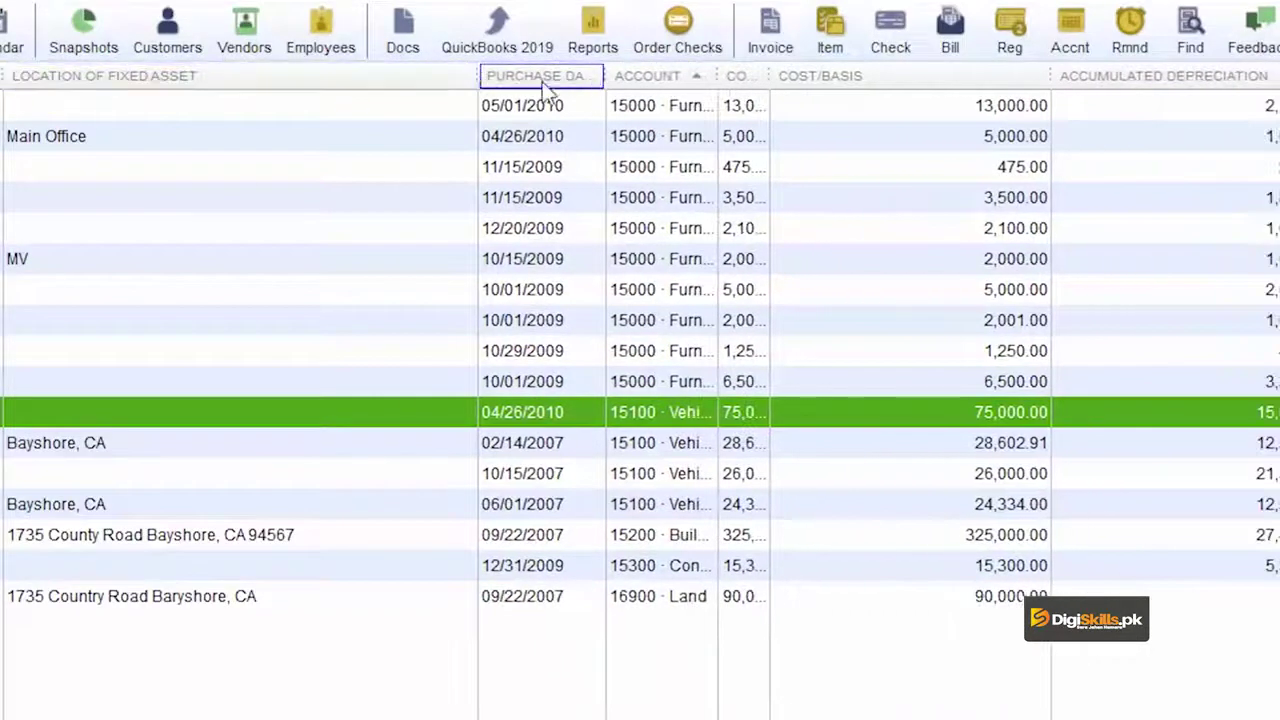
left_click_drag(605, 80, 665, 82)
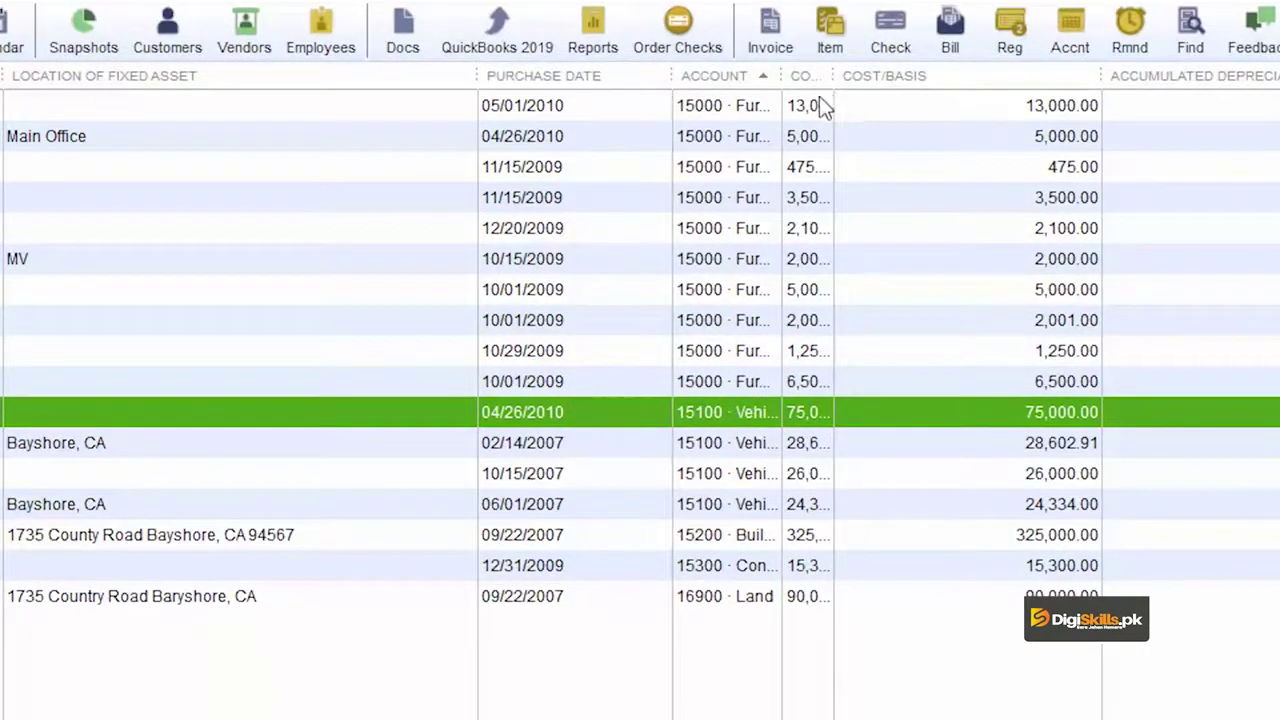
left_click_drag(780, 80, 1002, 84)
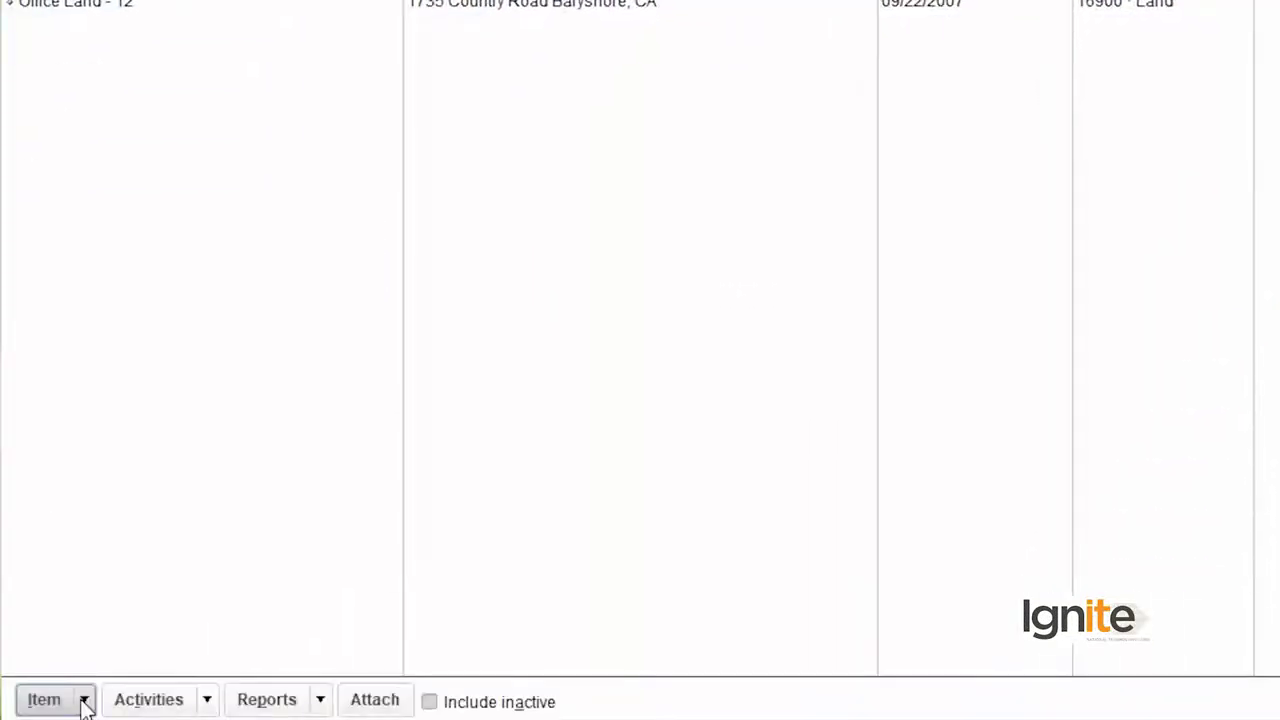
Create a new fixed asset item named Cement Mixer and assign it to the 15300 · Construction Equipment asset account.
left_click(85, 701)
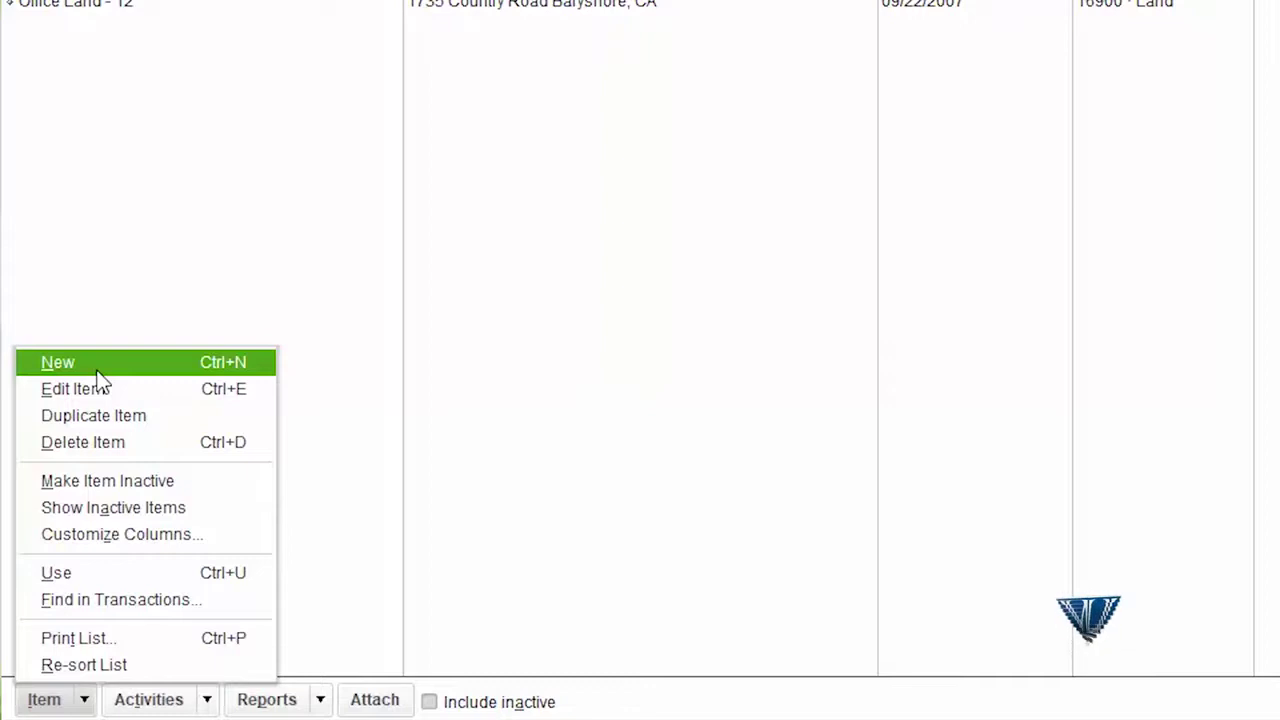
left_click(97, 368)
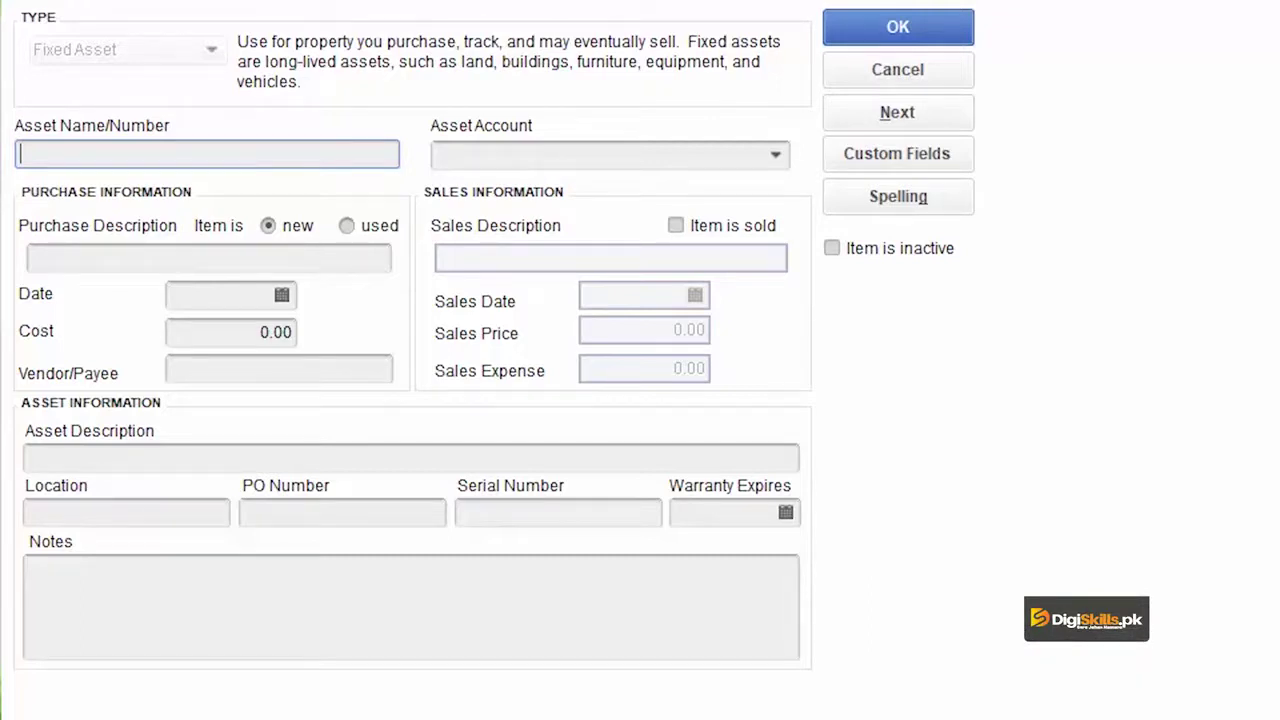
type("ent Mixer")
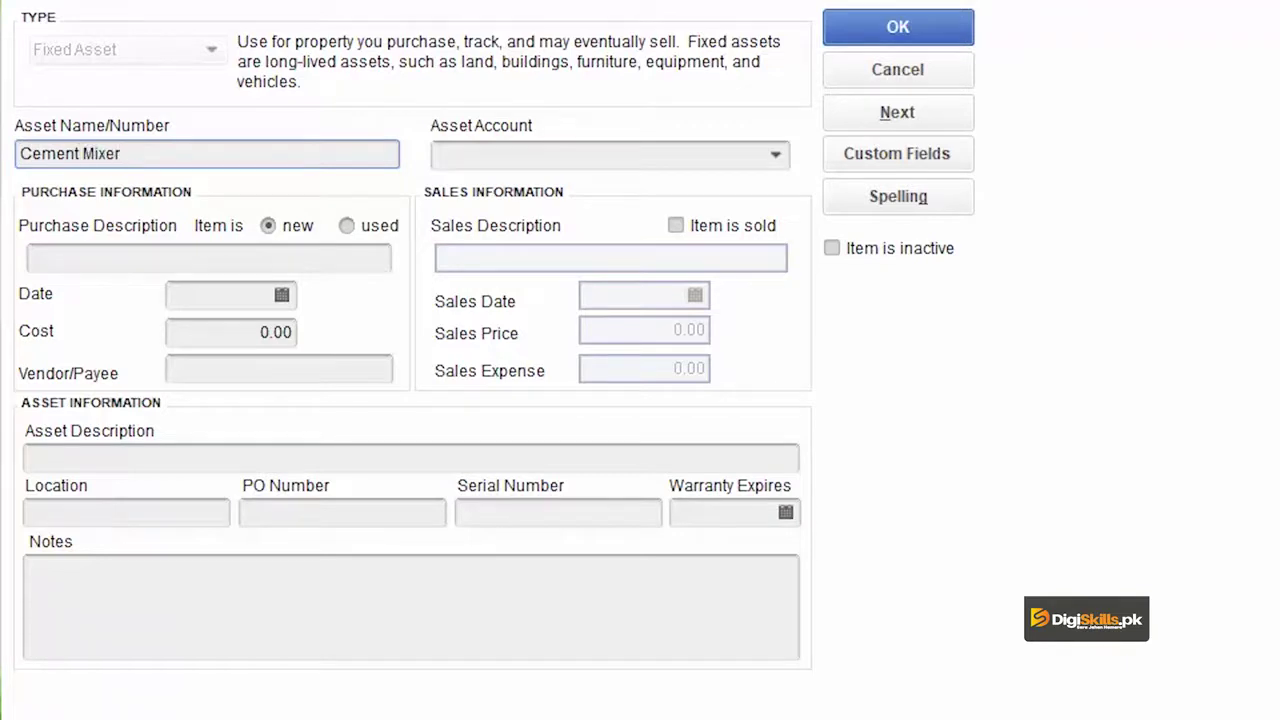
left_click(774, 157)
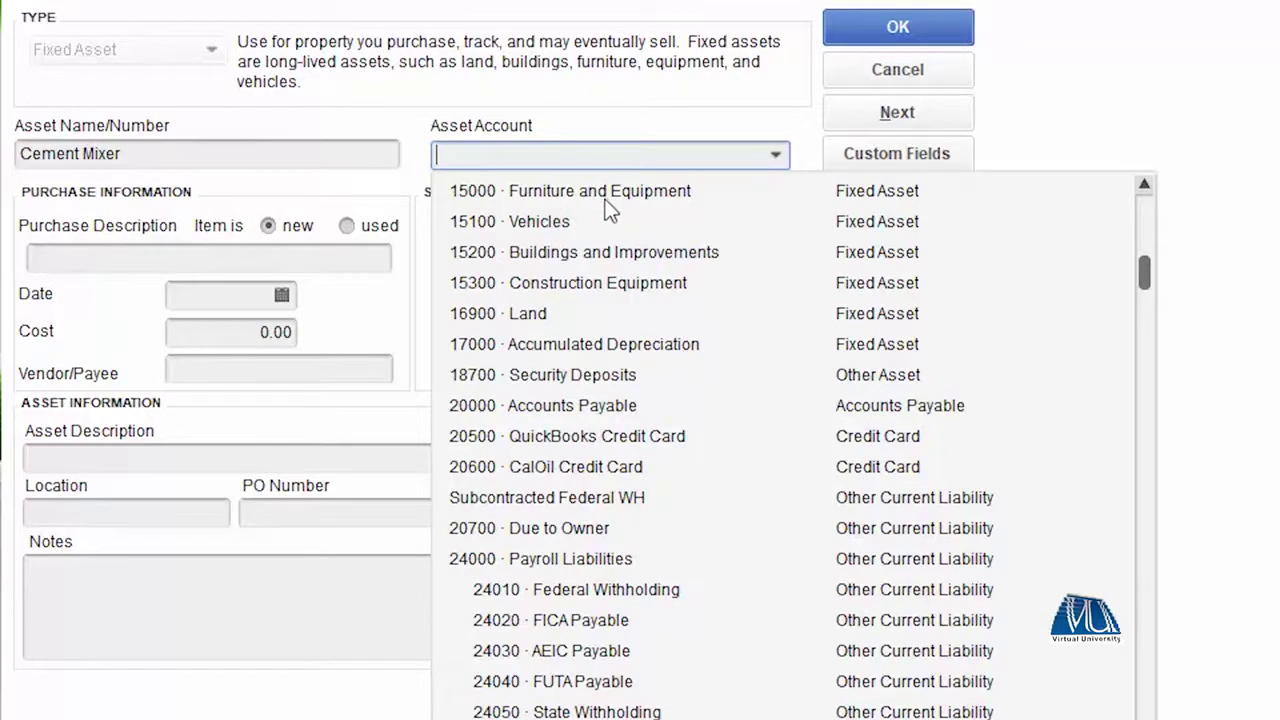
left_click(585, 285)
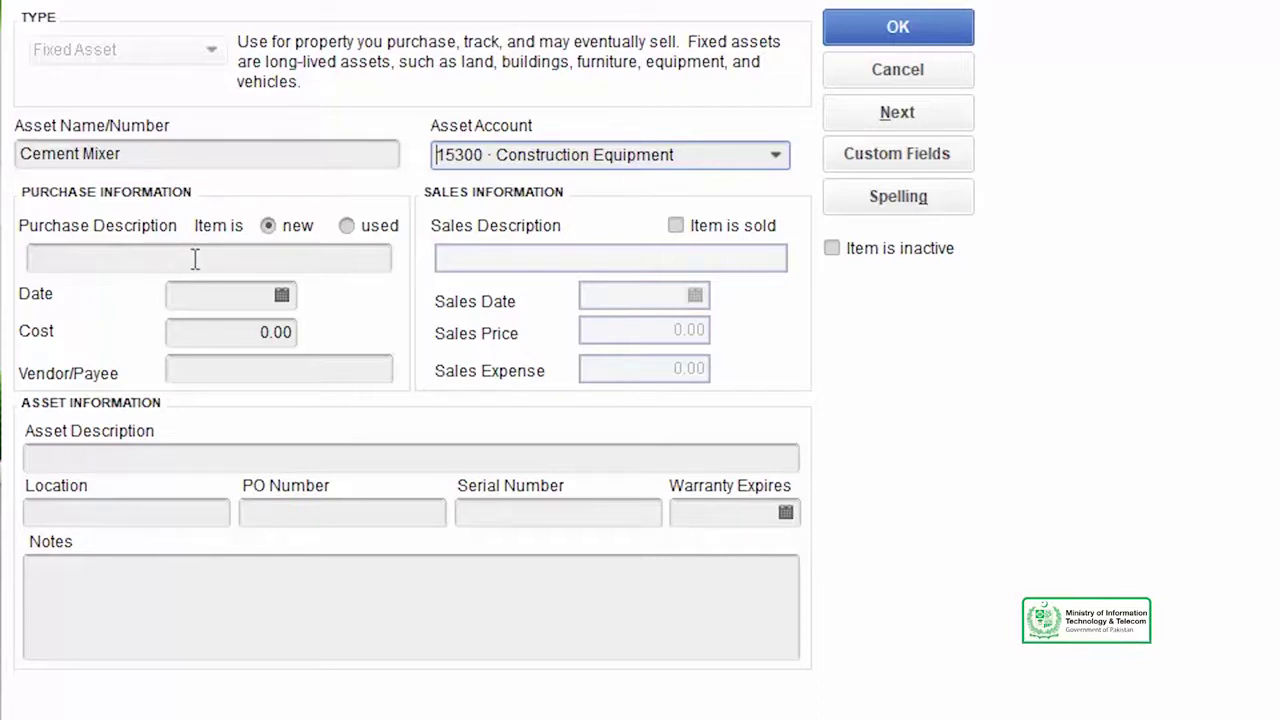
Enter the purchase description "Cement Mixer Red" and set the purchase date to 12/15/2020.
left_click(278, 260)
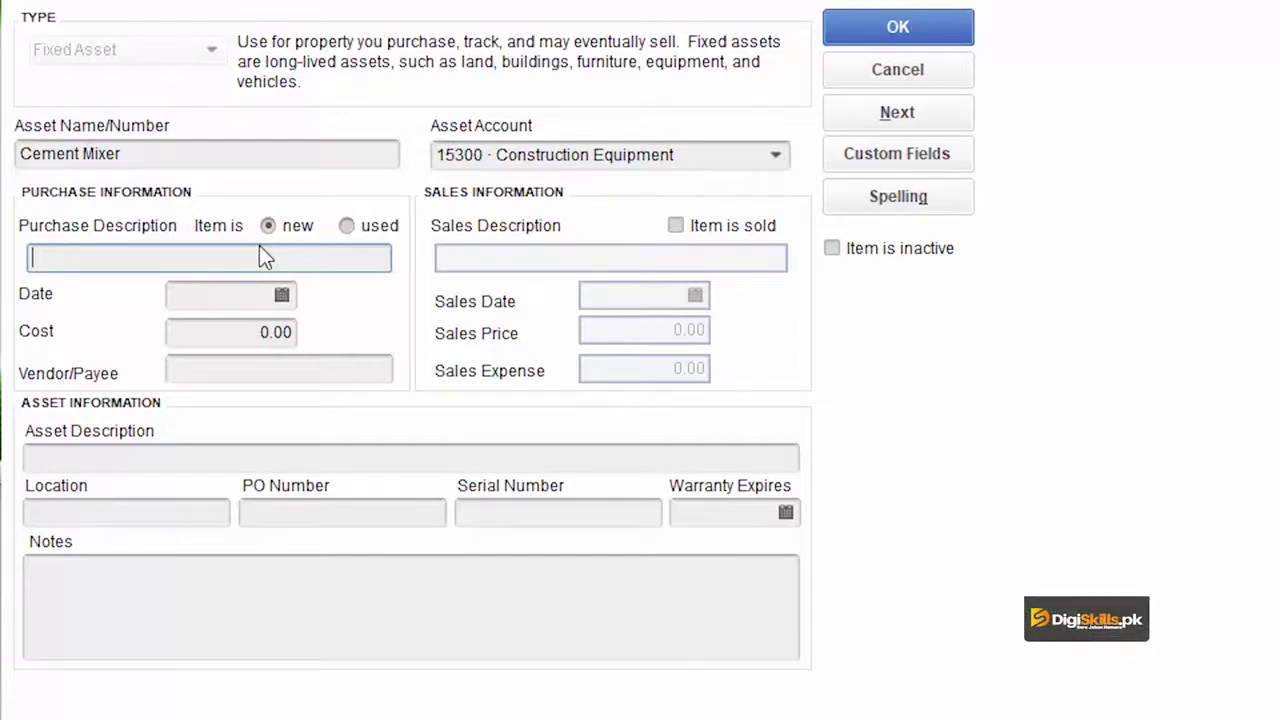
type("Cement Mixer Red")
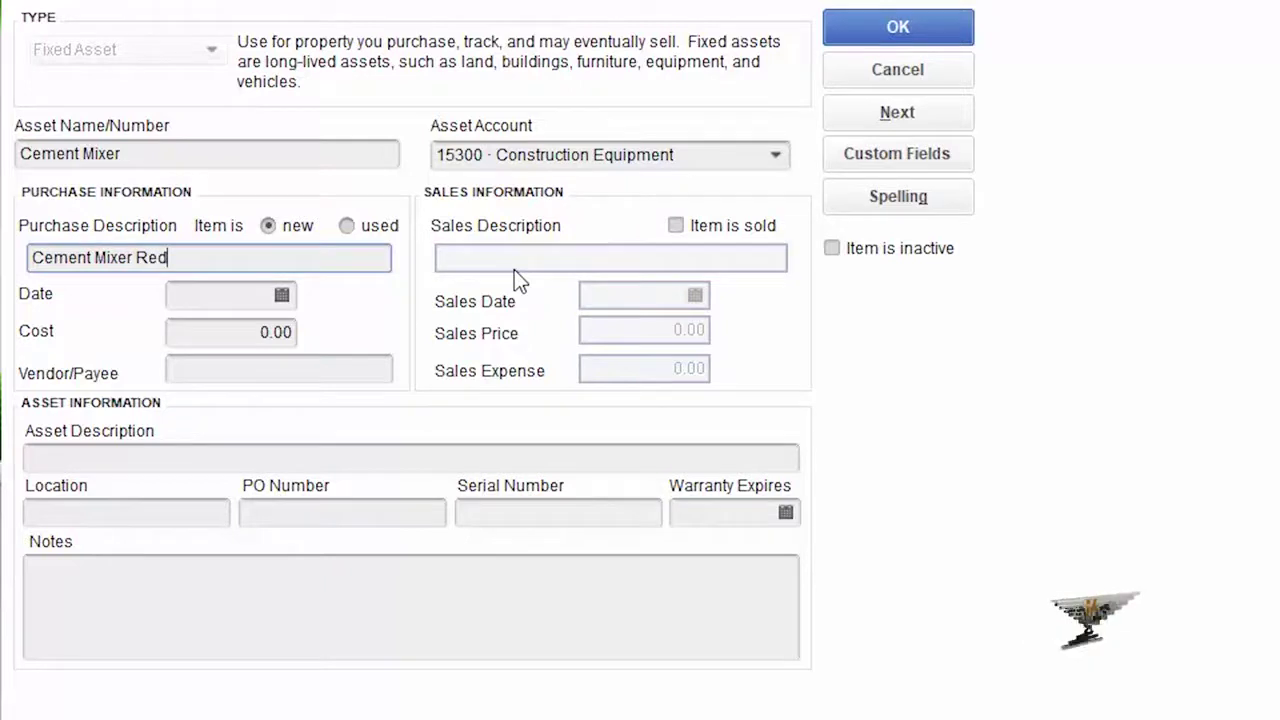
left_click(281, 298)
left_click(263, 482)
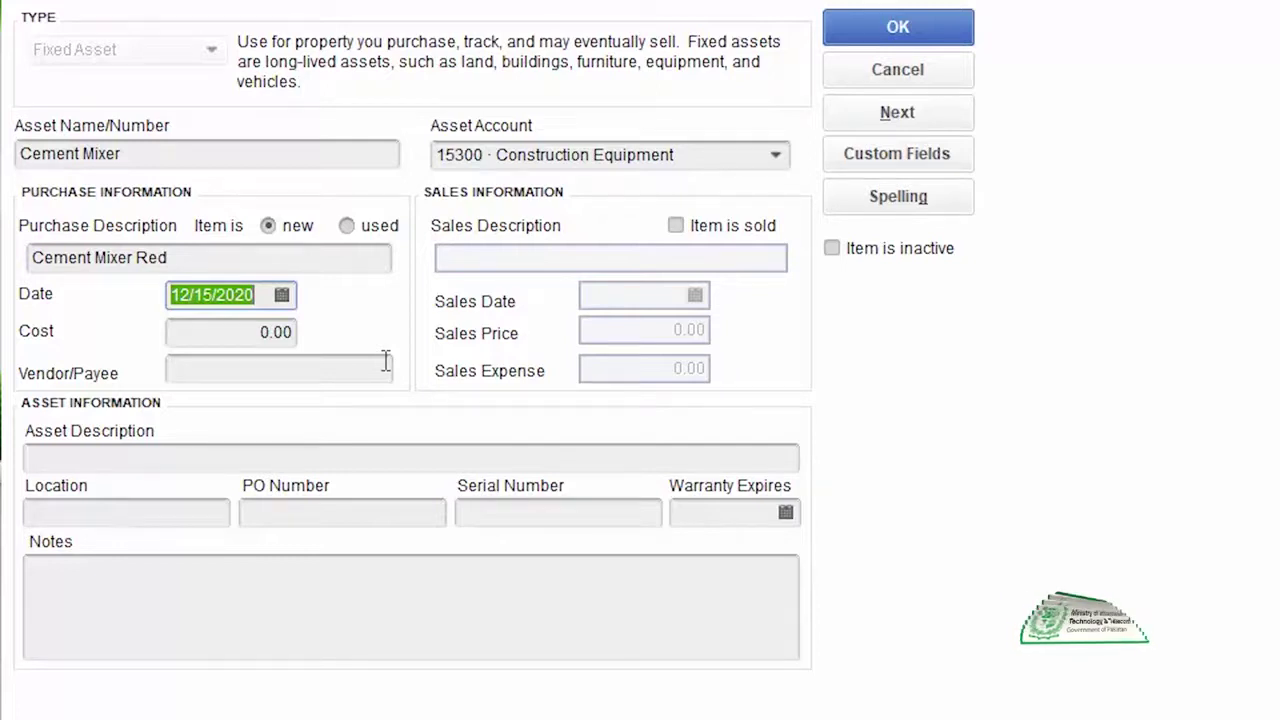
Set the purchase cost to 250,000.00 and enter "Construction Equip." as the vendor/payee.
left_click(253, 337)
key("Delete")
type("250000")
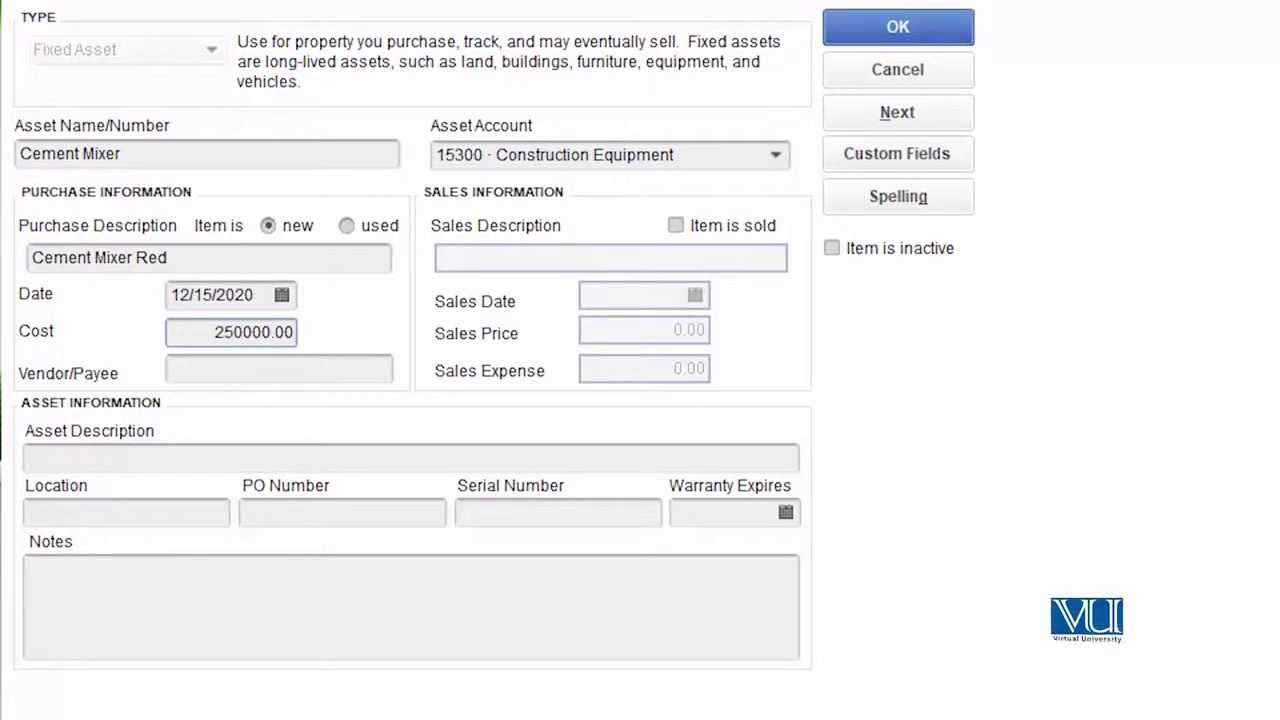
left_click(329, 369)
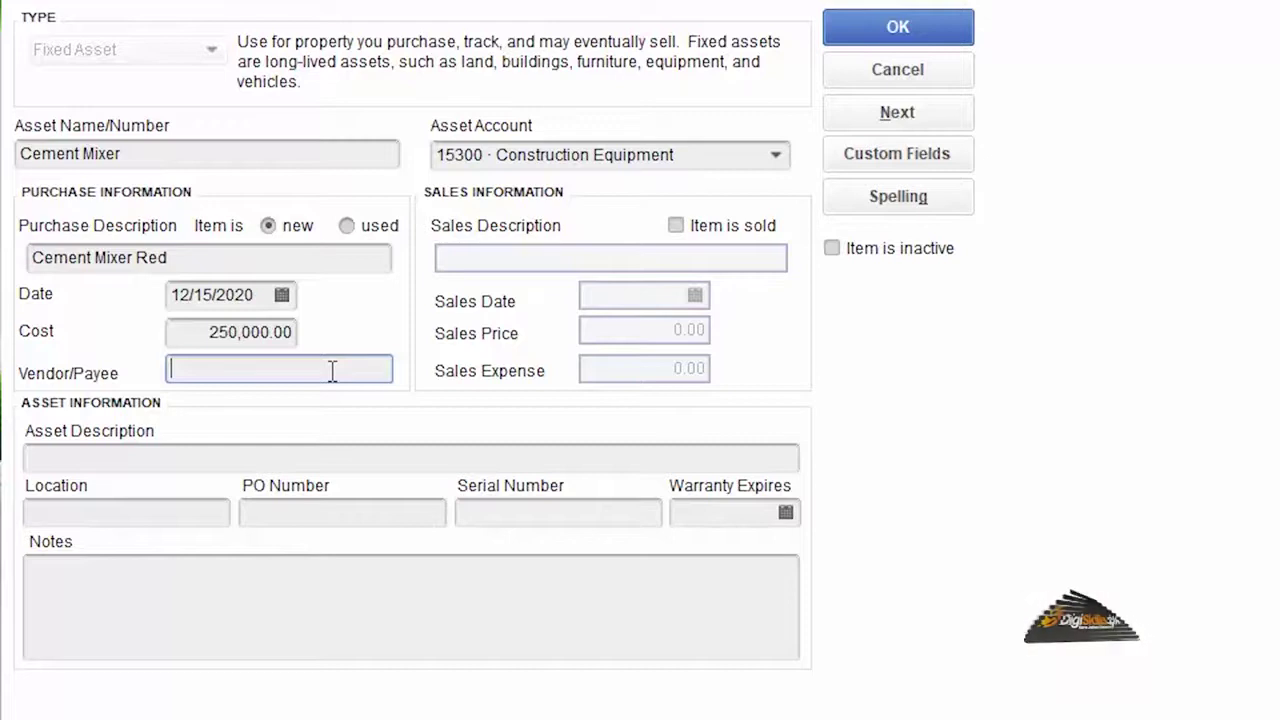
type("Construction ")
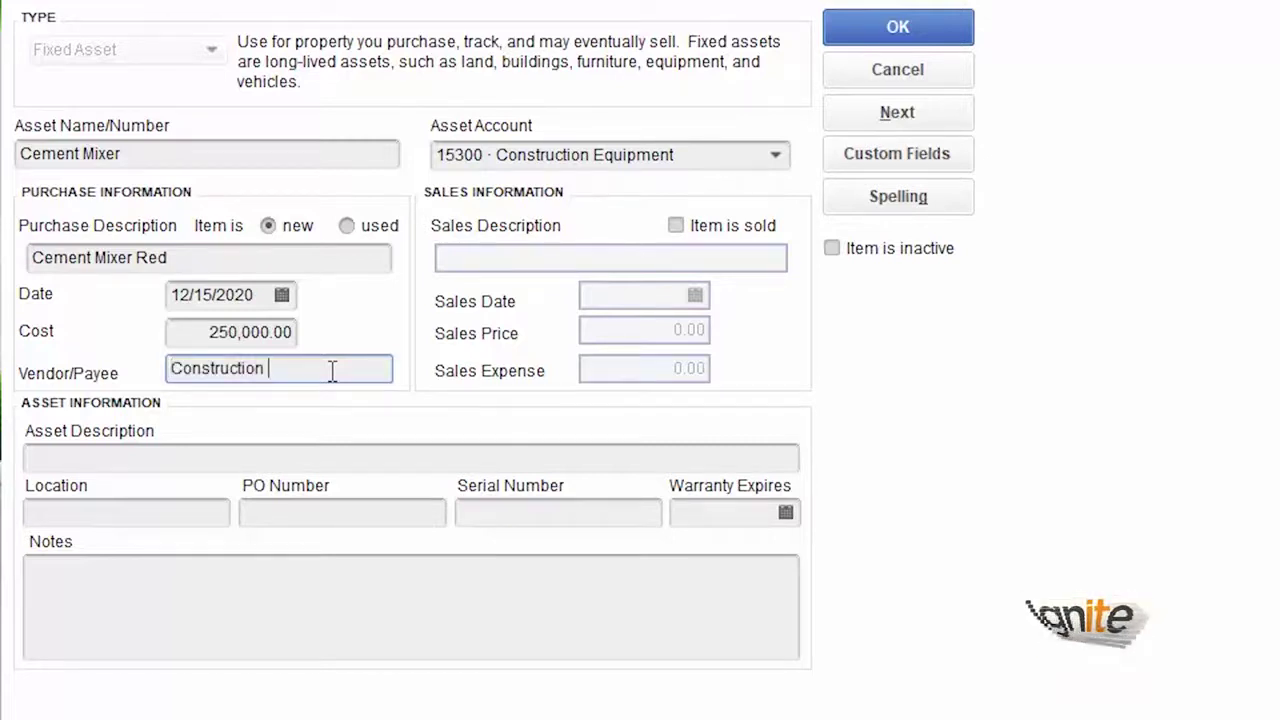
type("Equip.")
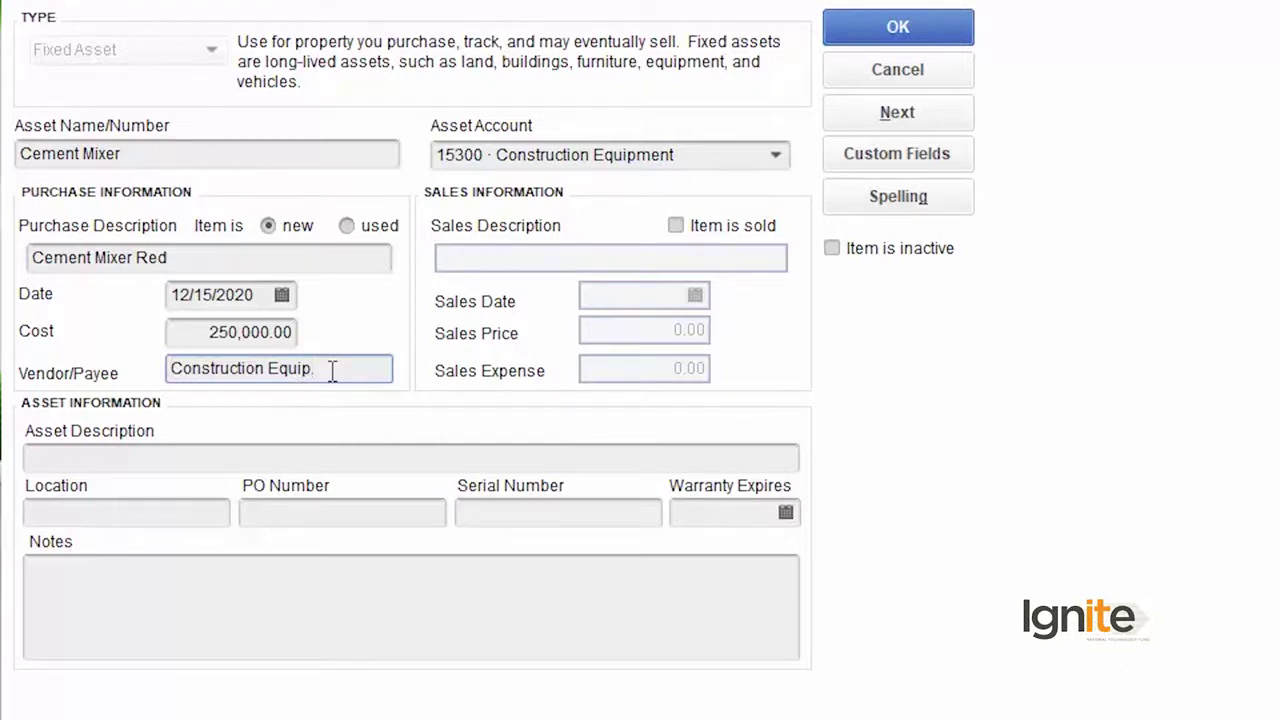
Enter the asset description "Cement Mixer assigned to Team A" and the location "Warehouse 1".
left_click(167, 454)
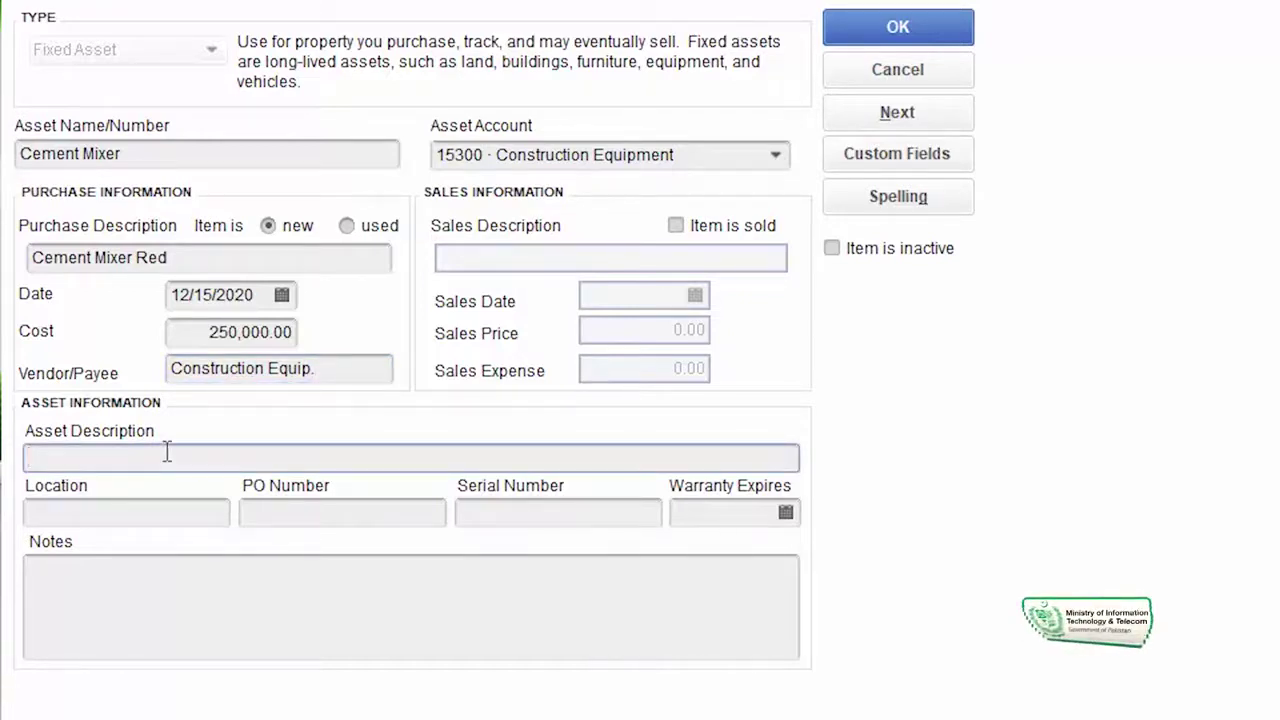
type("Cement Mixer assigned to Team A")
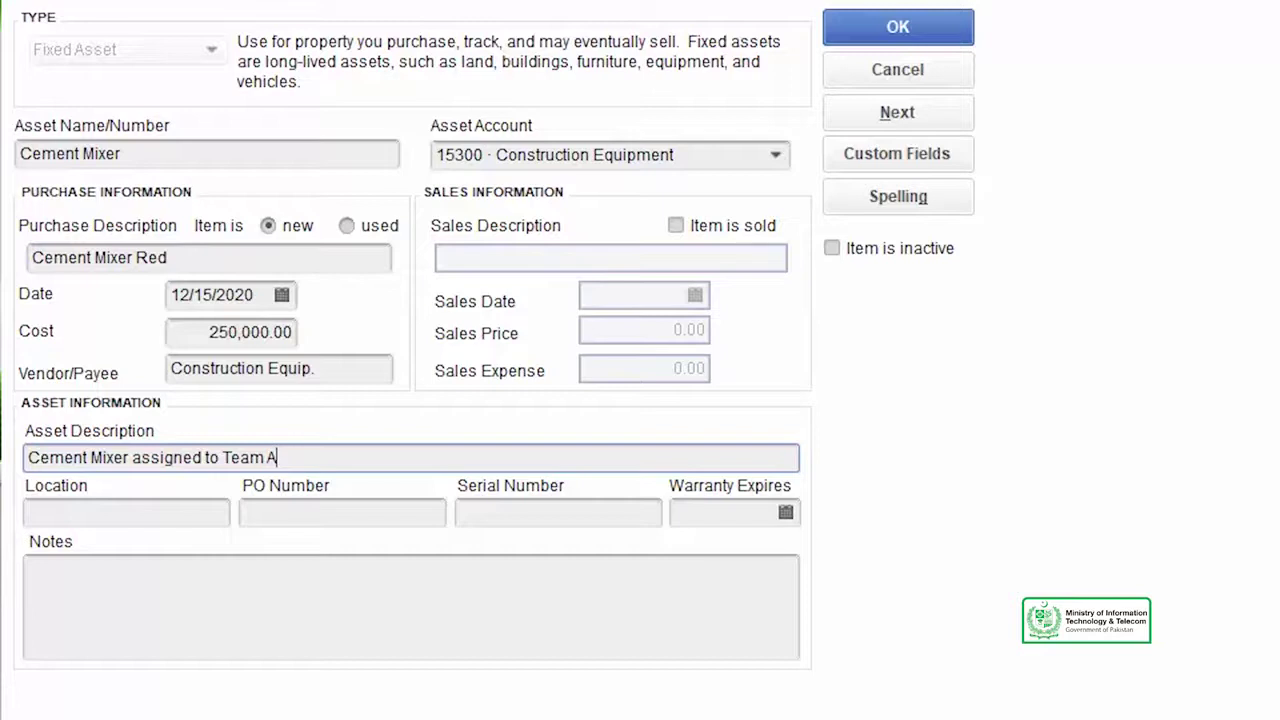
left_click(185, 512)
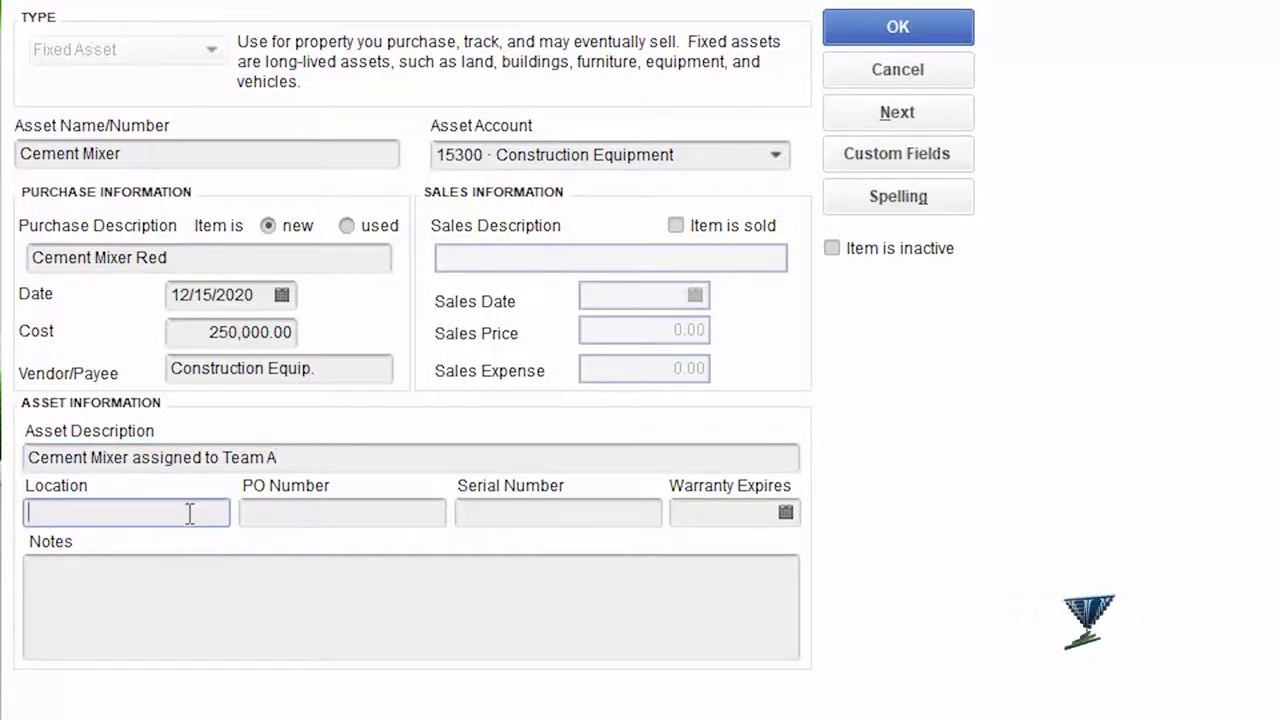
type("Warehouse 1")
Fill in the asset's PO number and serial number.
left_click(285, 512)
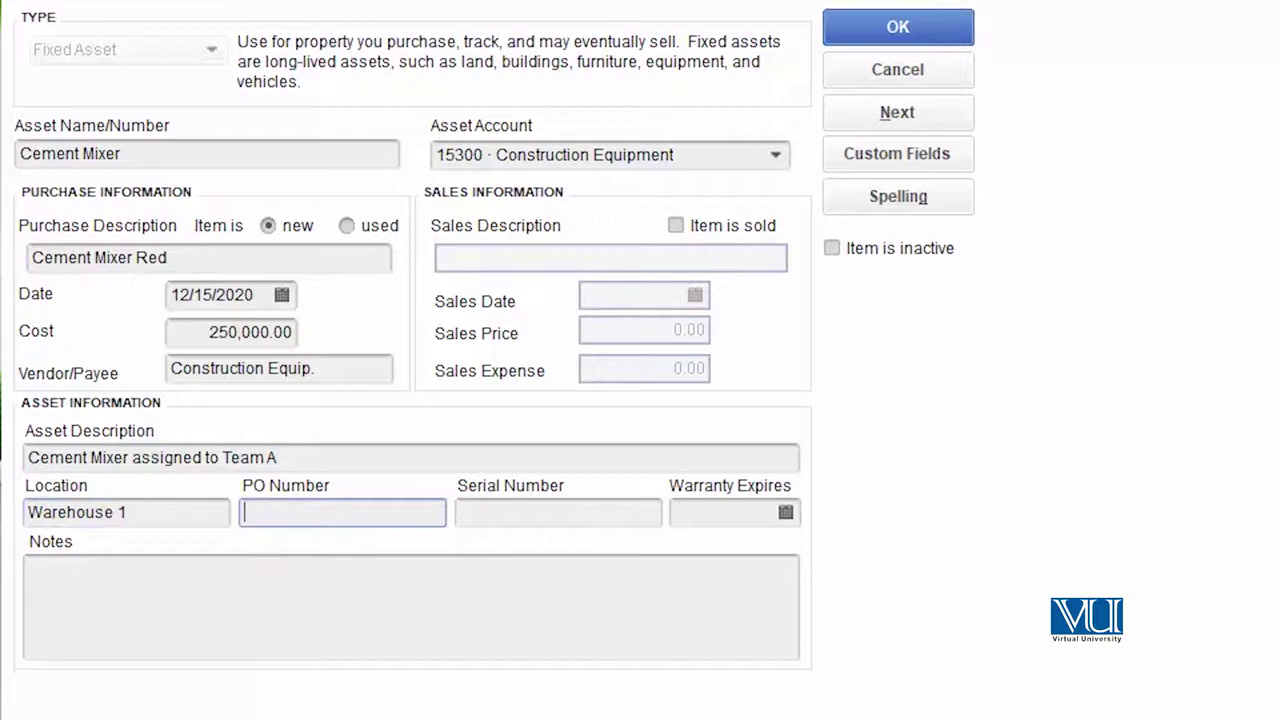
type("123456")
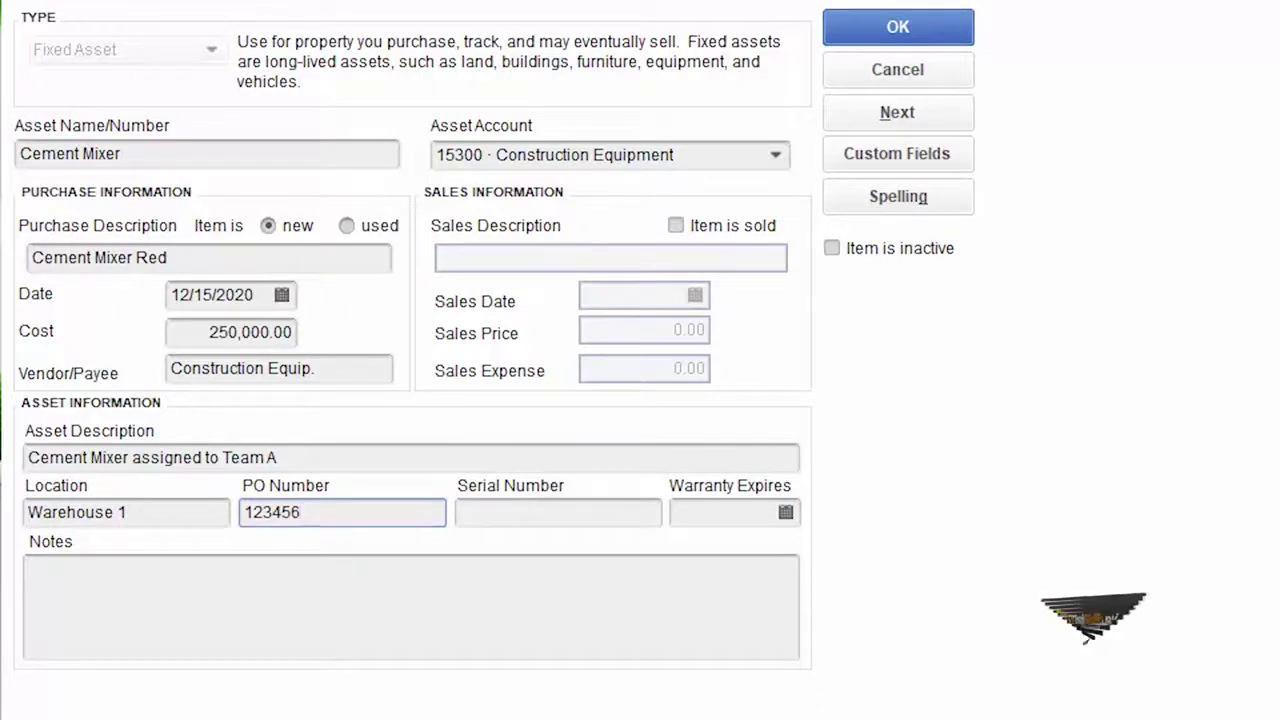
left_click(515, 511)
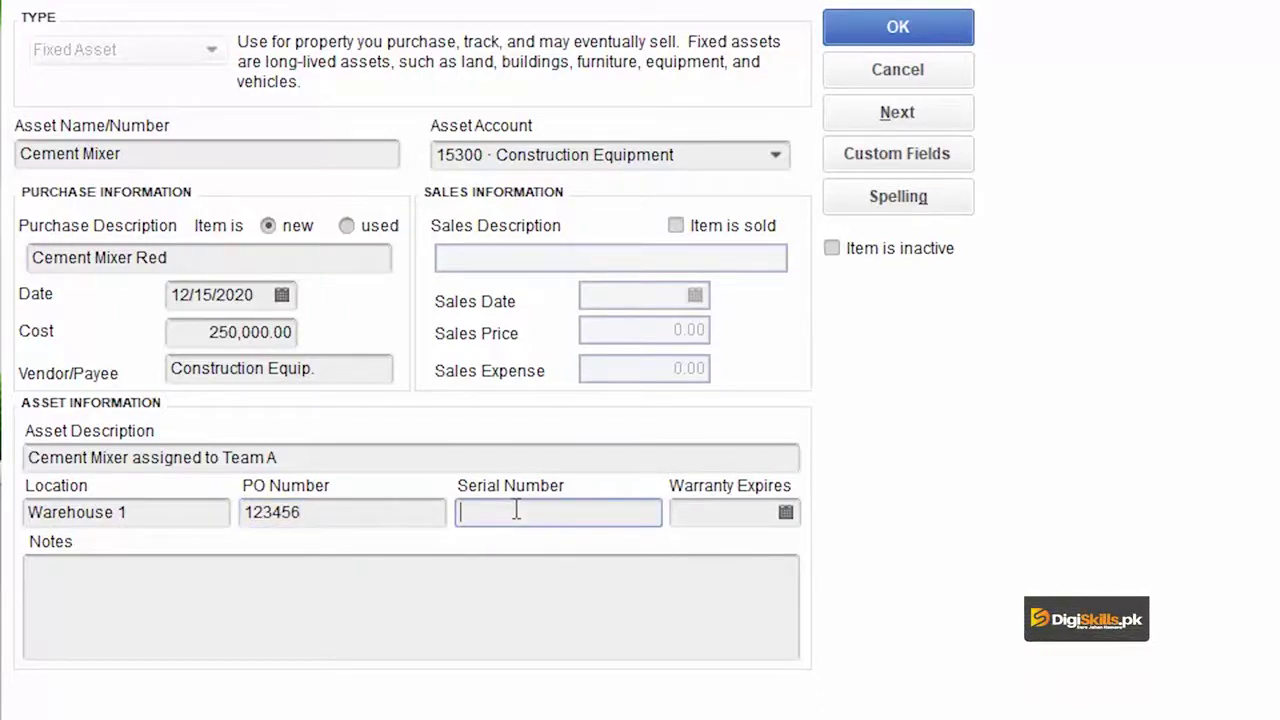
type("01234567")
Set the warranty expiry date to 12/15/2021, leave the notes empty and save the new Cement Mixer asset.
left_click(785, 512)
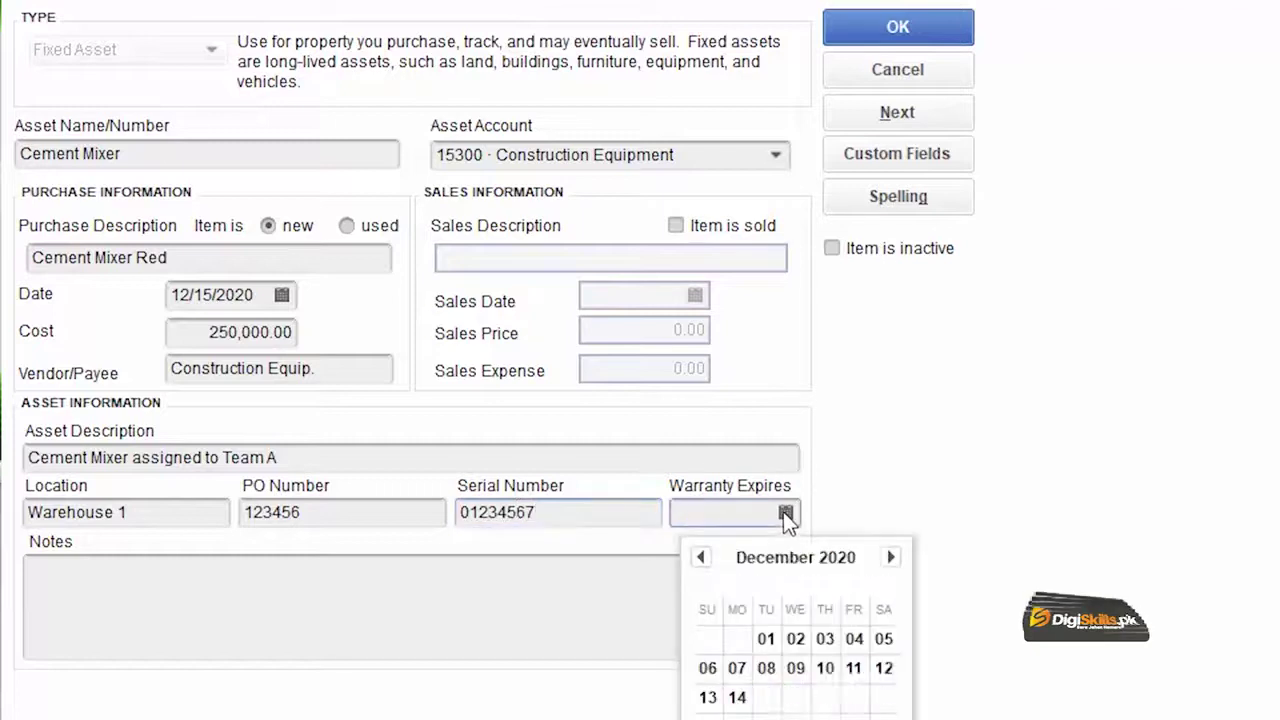
left_click(892, 557)
left_click(892, 557)
left_click(892, 557)
left_click(892, 557)
left_click(892, 557)
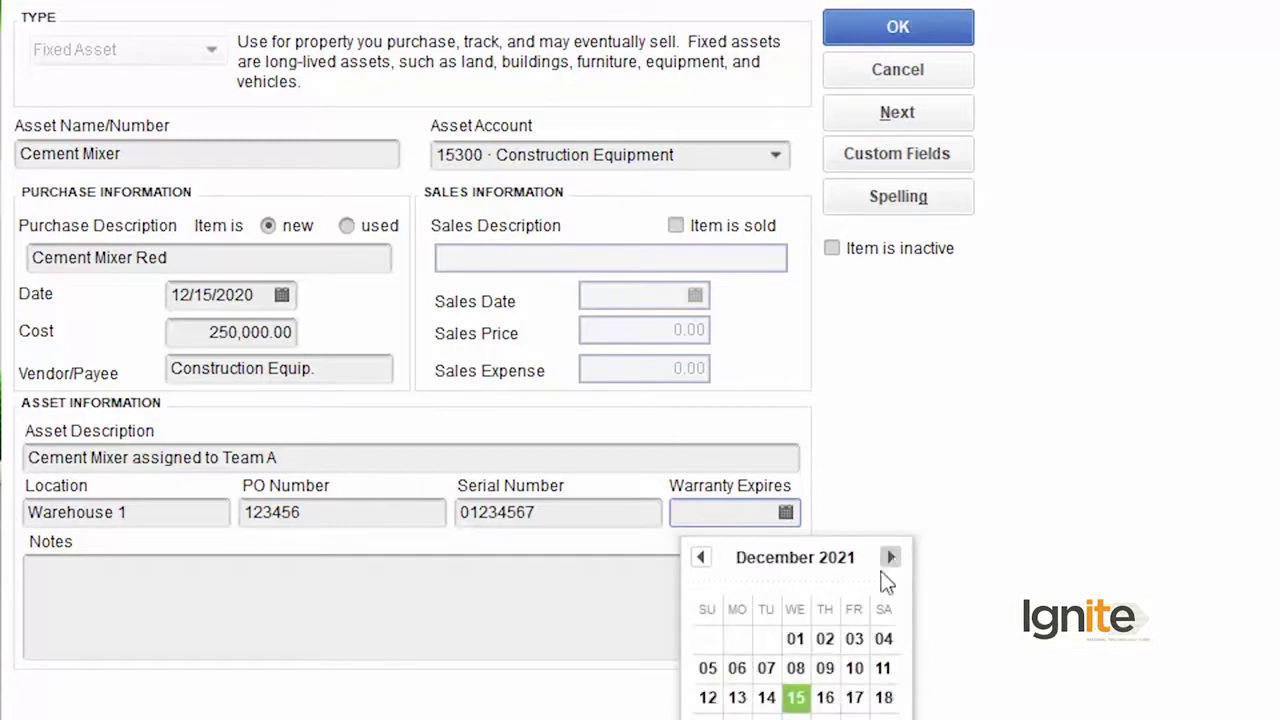
left_click(802, 704)
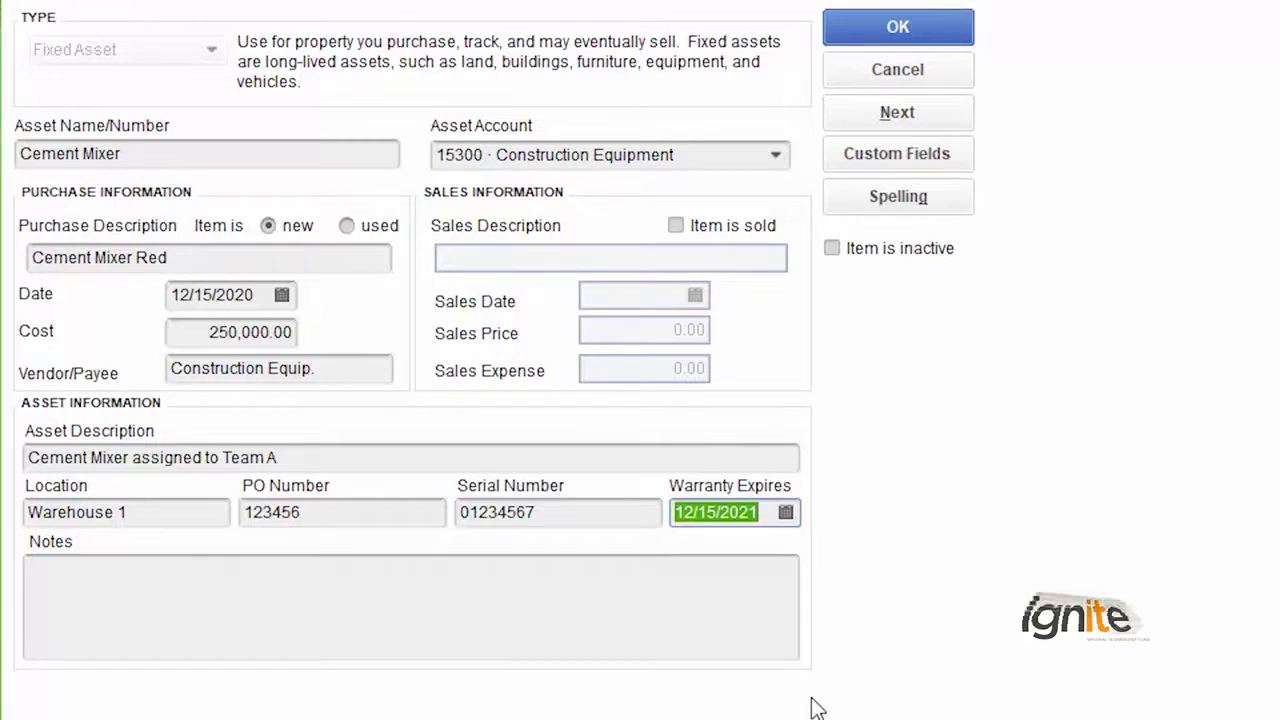
left_click(421, 608)
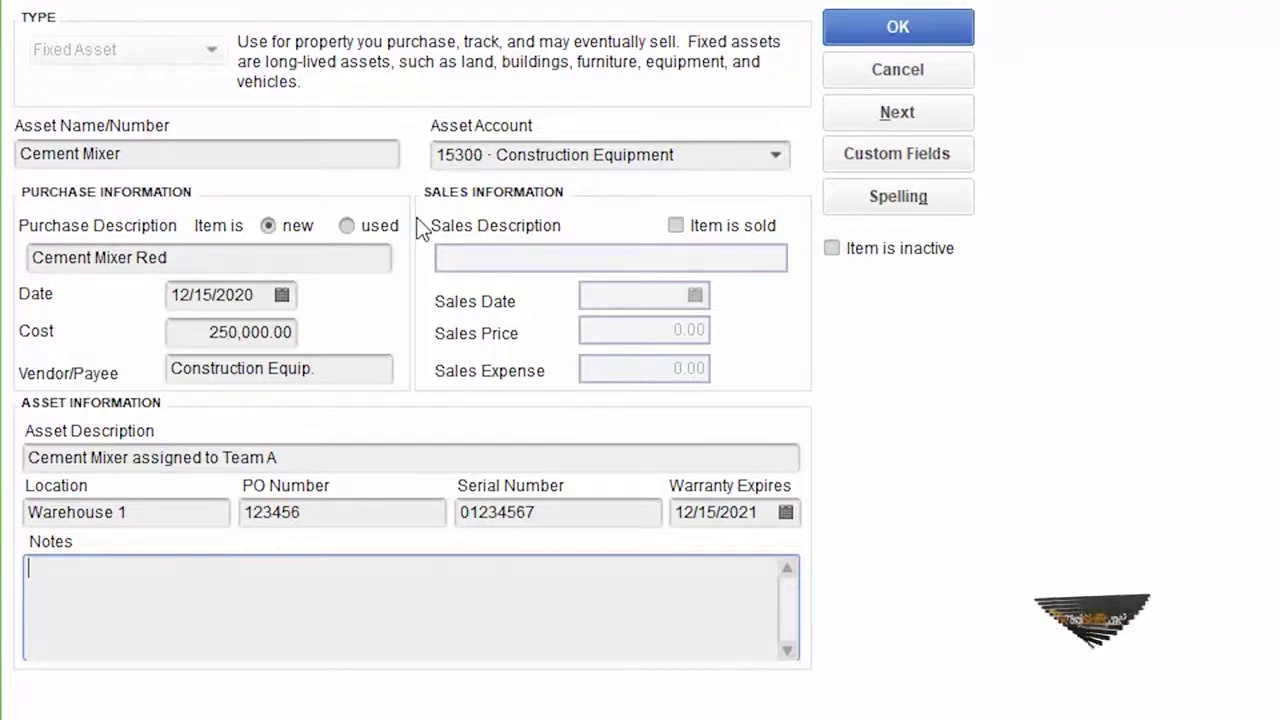
left_click(892, 36)
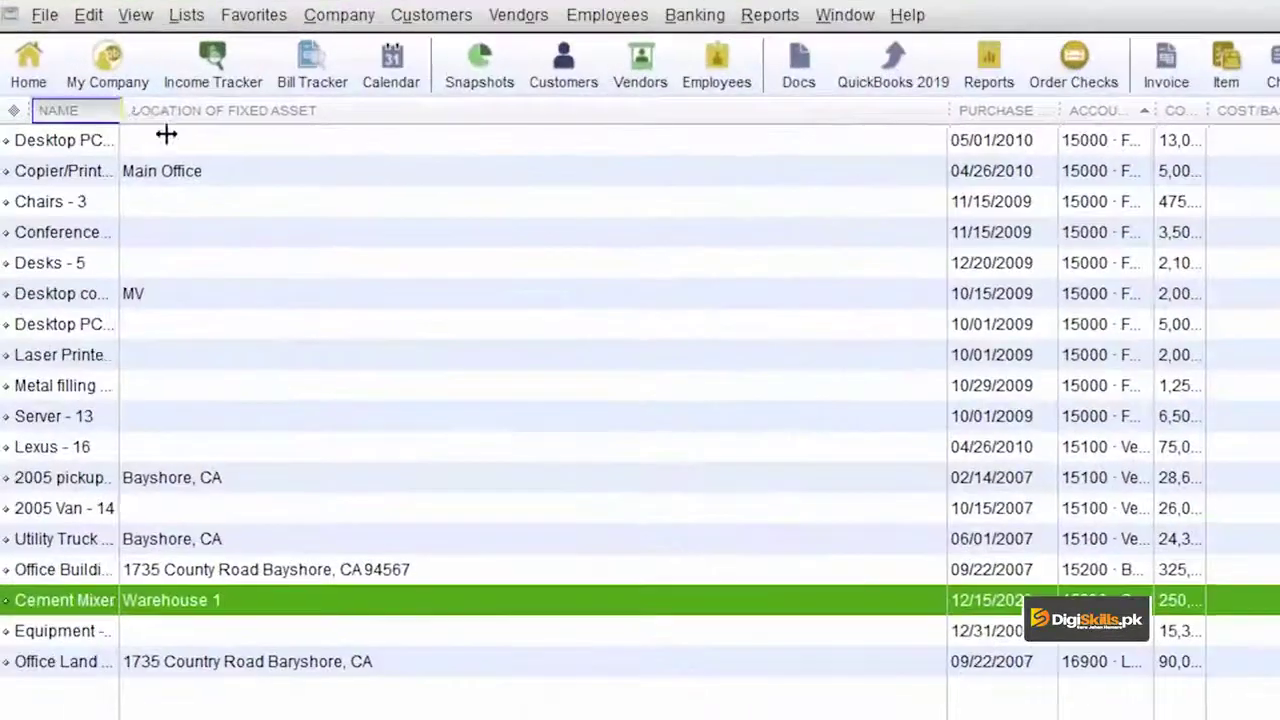
Widen the Name column, narrow the Location of Fixed Asset column and fit the Account column to its contents.
left_click_drag(166, 133, 243, 149)
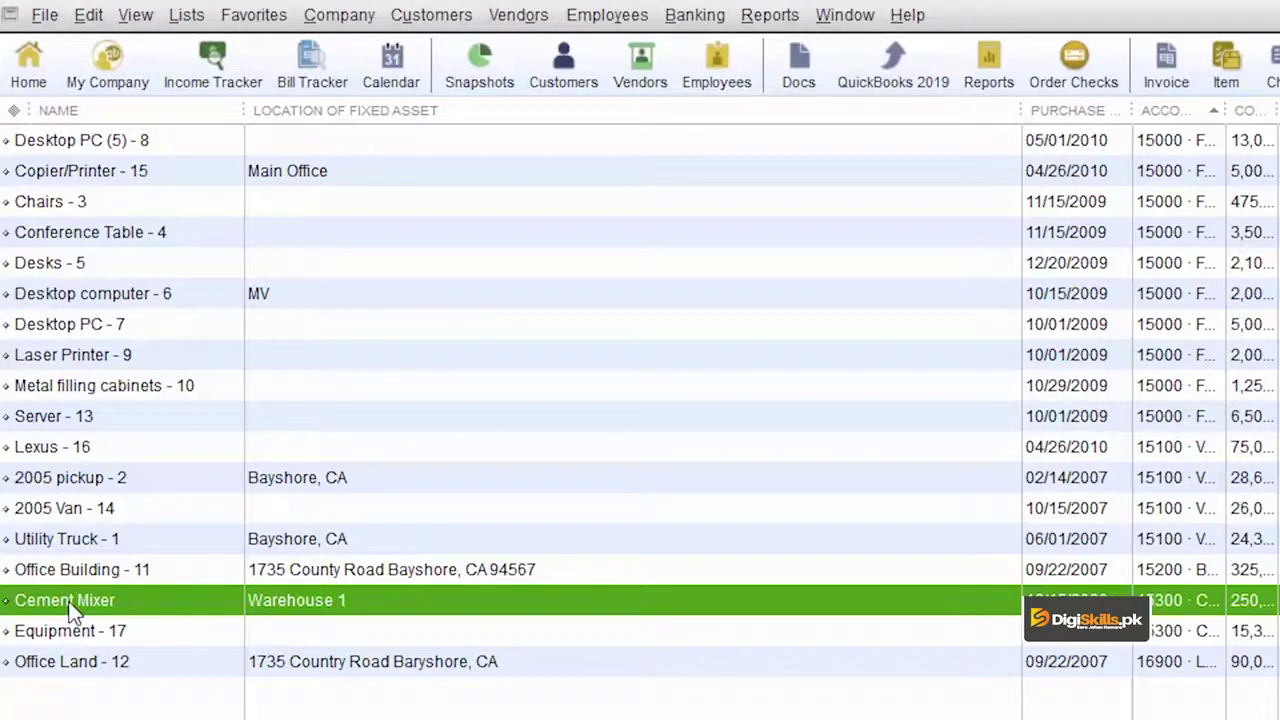
left_click_drag(1022, 110, 877, 112)
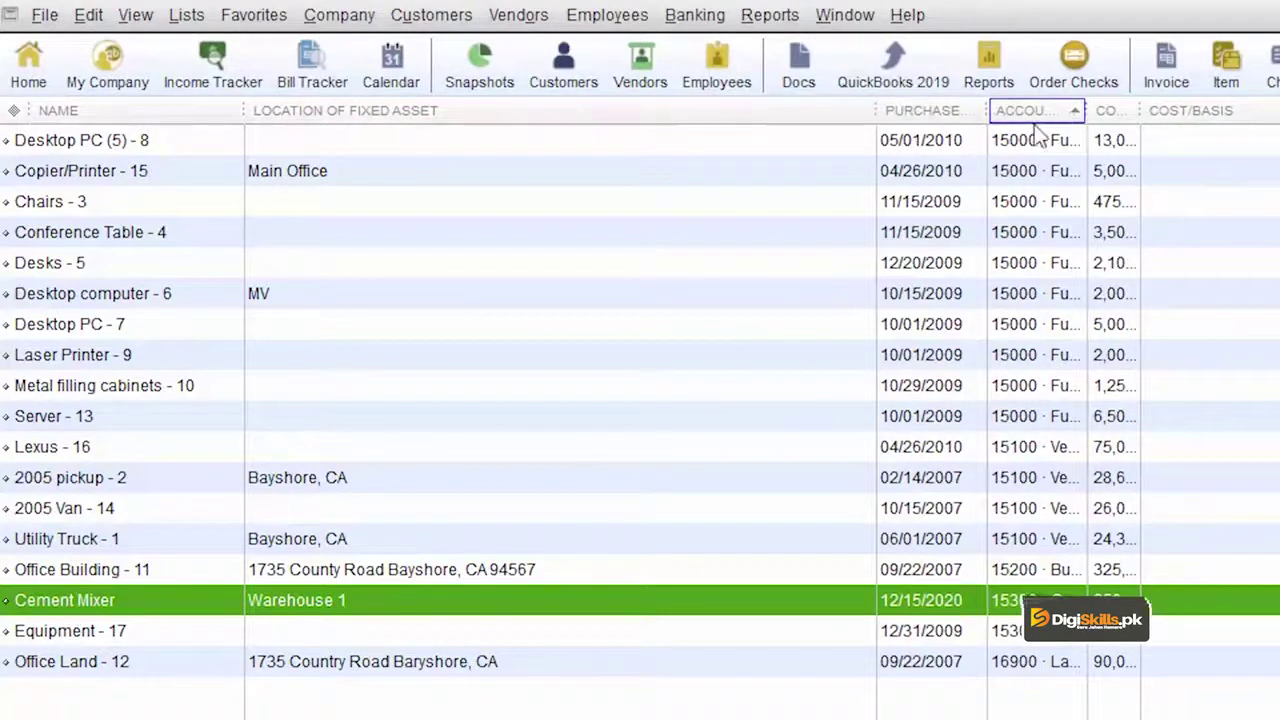
double_click(1086, 112)
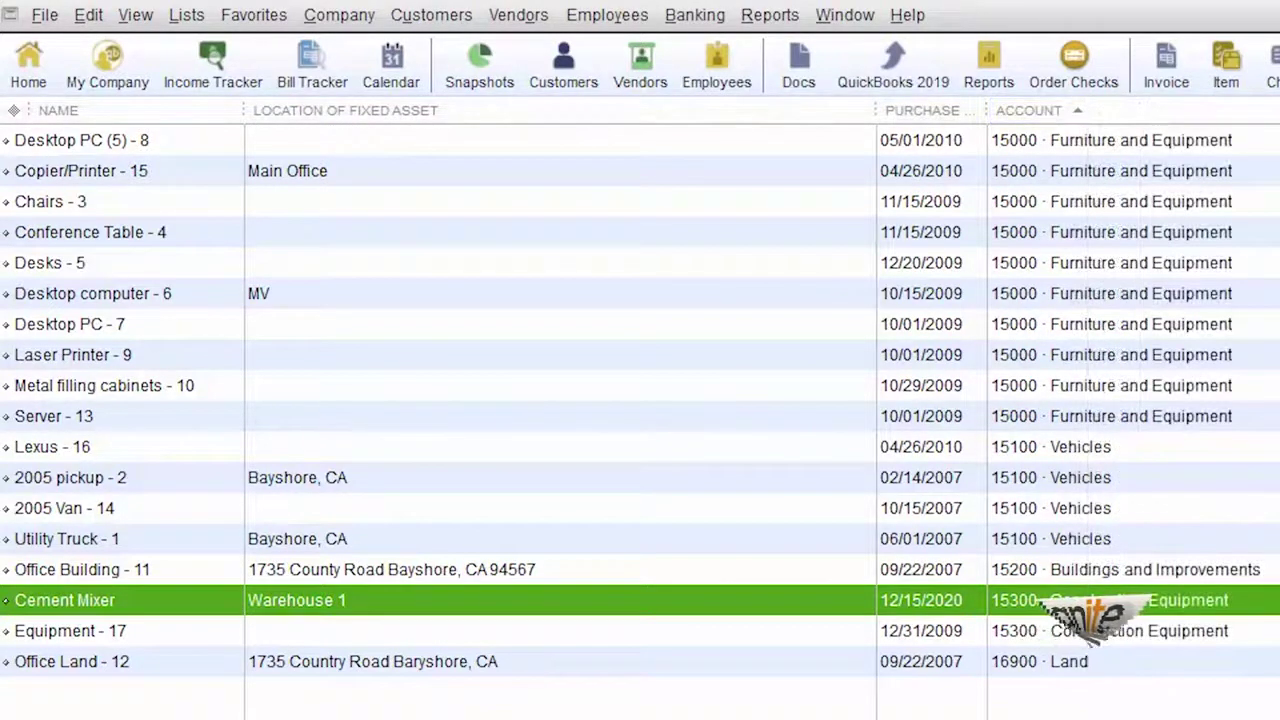